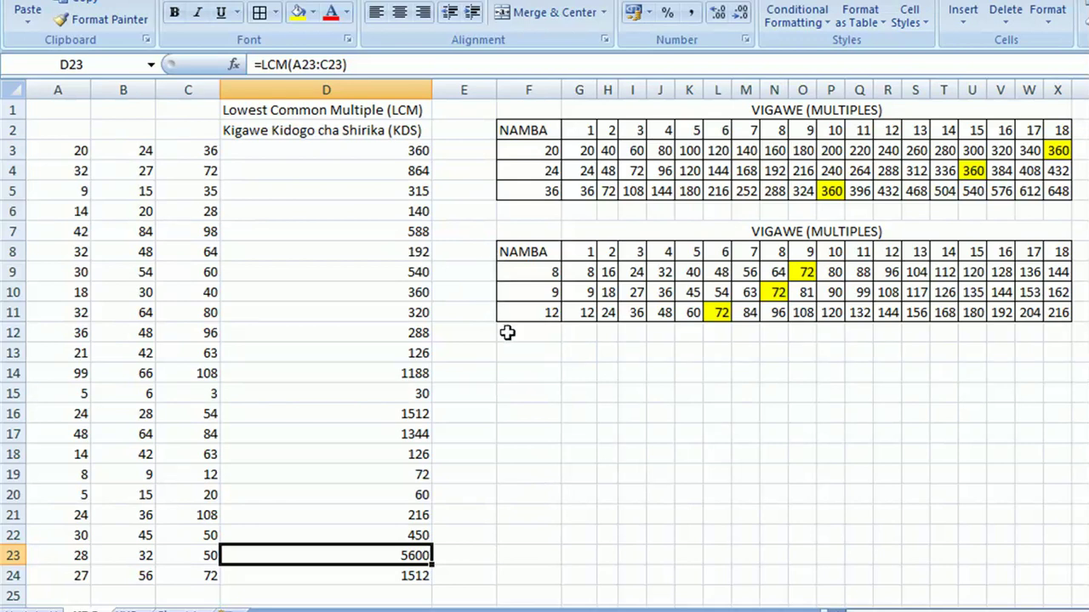
# Re-enter =LCM(A3:C3) in D3, returning 360 for 20, 24 and 36
pyautogui.click(306, 153)
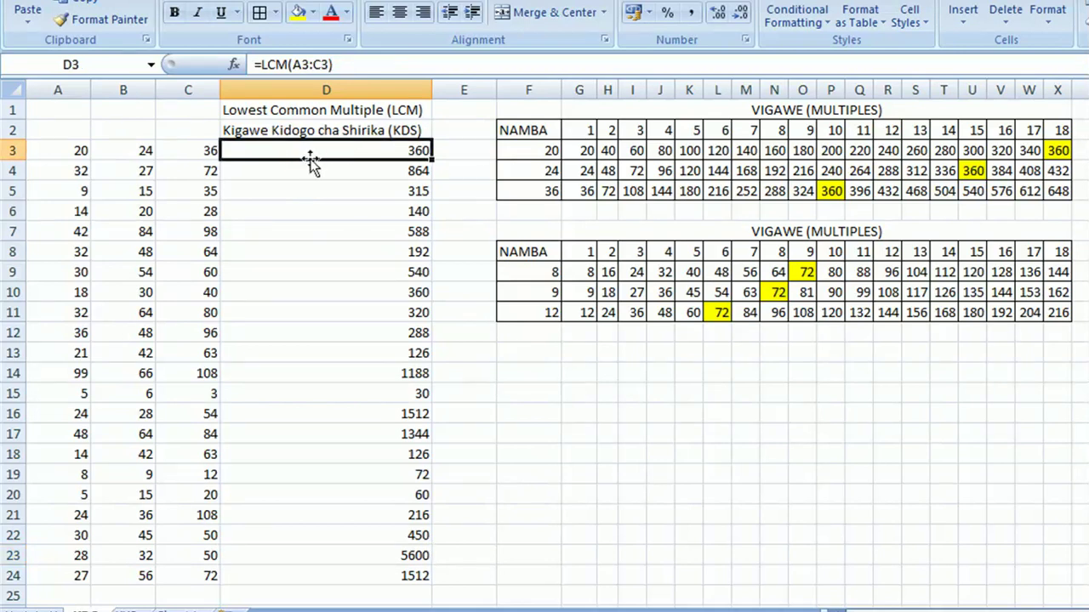
pyautogui.write('=LCM')
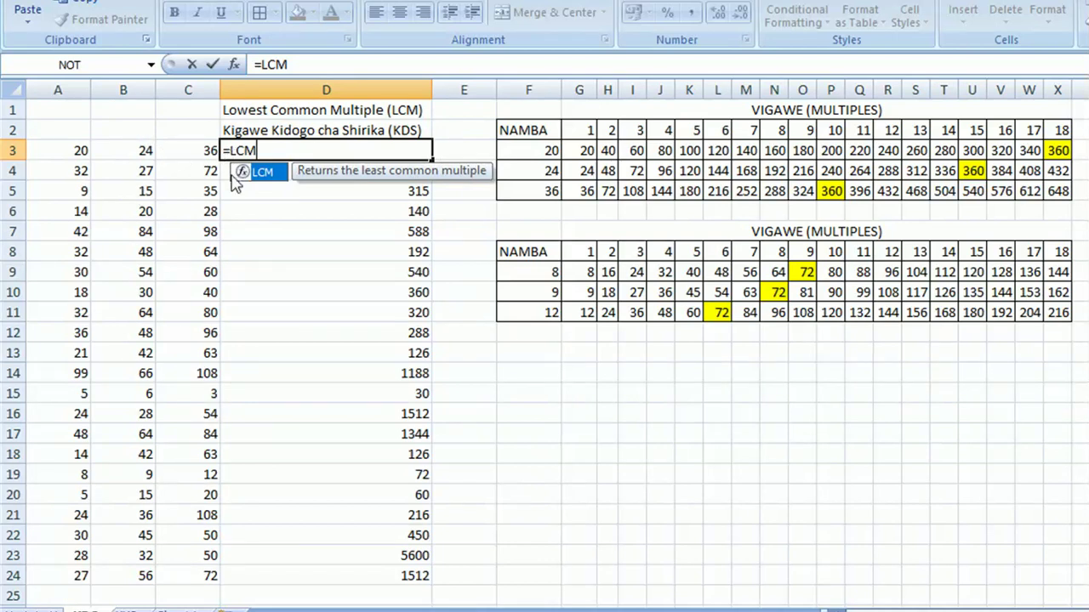
pyautogui.doubleClick(232, 175)
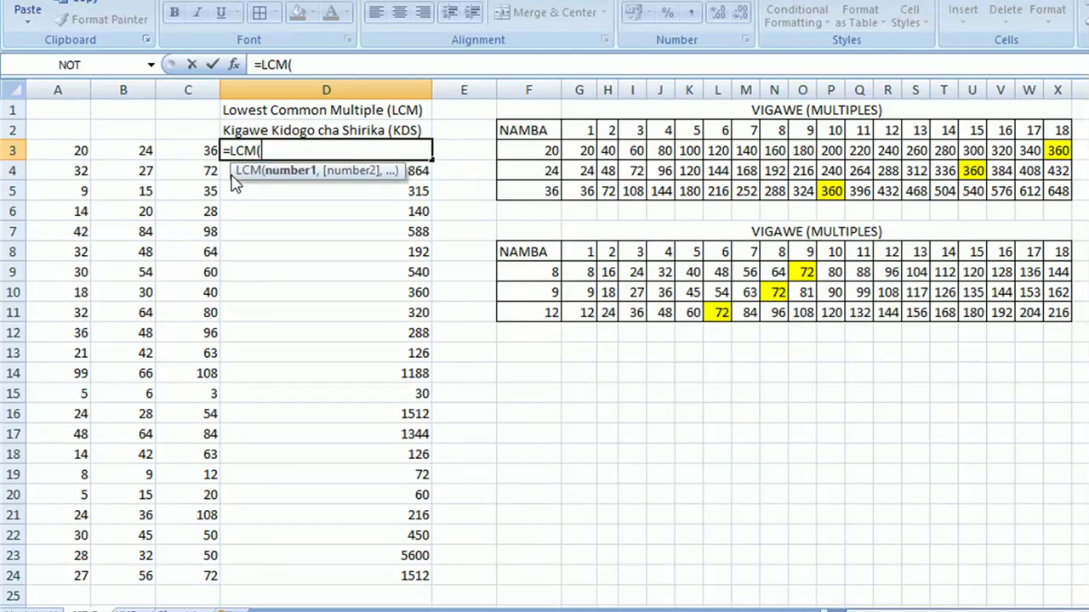
pyautogui.click(76, 146)
pyautogui.hotkey('shift', 'Right')
pyautogui.hotkey('shift', 'Right')
pyautogui.press('Return')
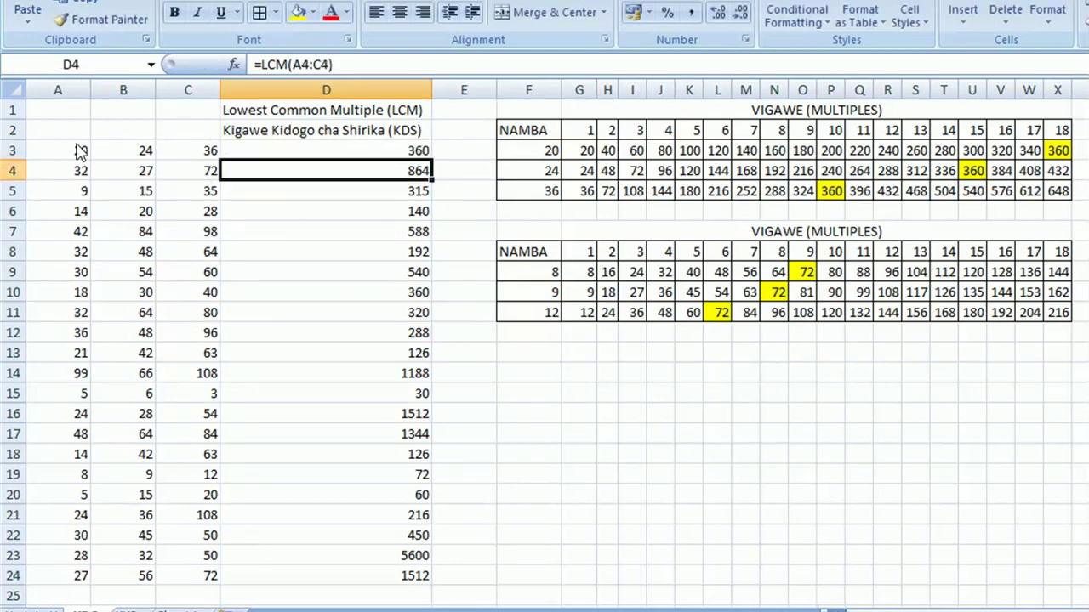
pyautogui.click(423, 148)
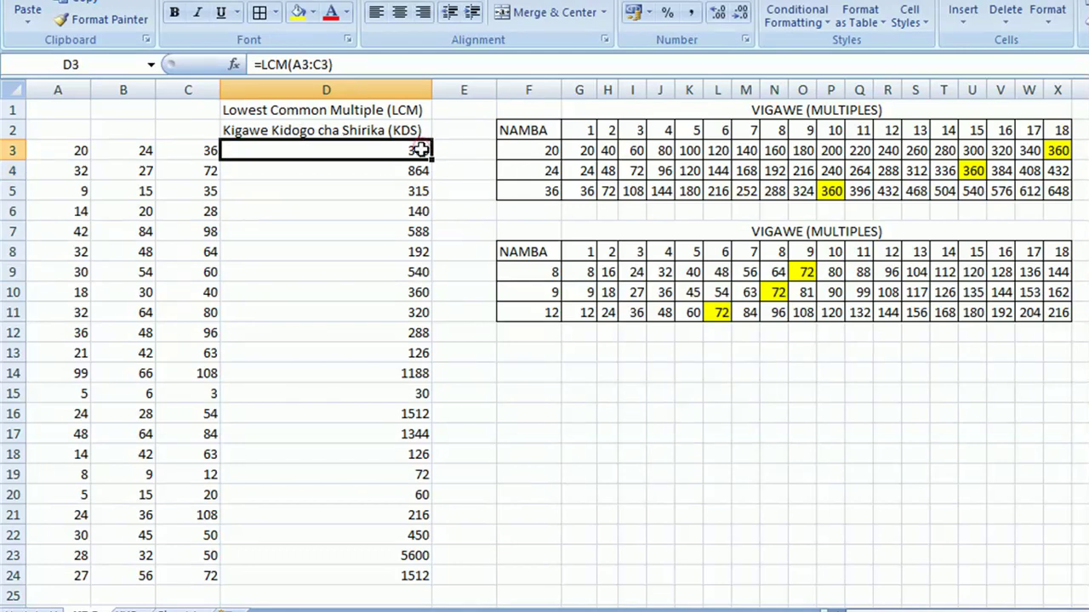
# Fill the LCM formula down D3:D24 and confirm D15 returns 30 for 5, 6 and 3
pyautogui.moveTo(433, 158); pyautogui.dragTo(431, 577)
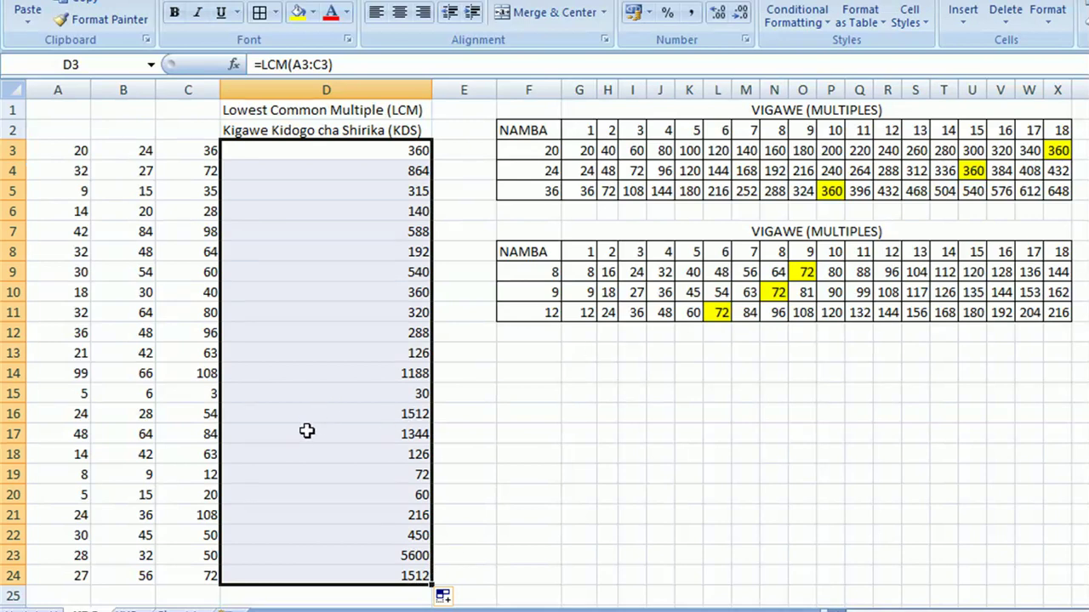
pyautogui.click(402, 390)
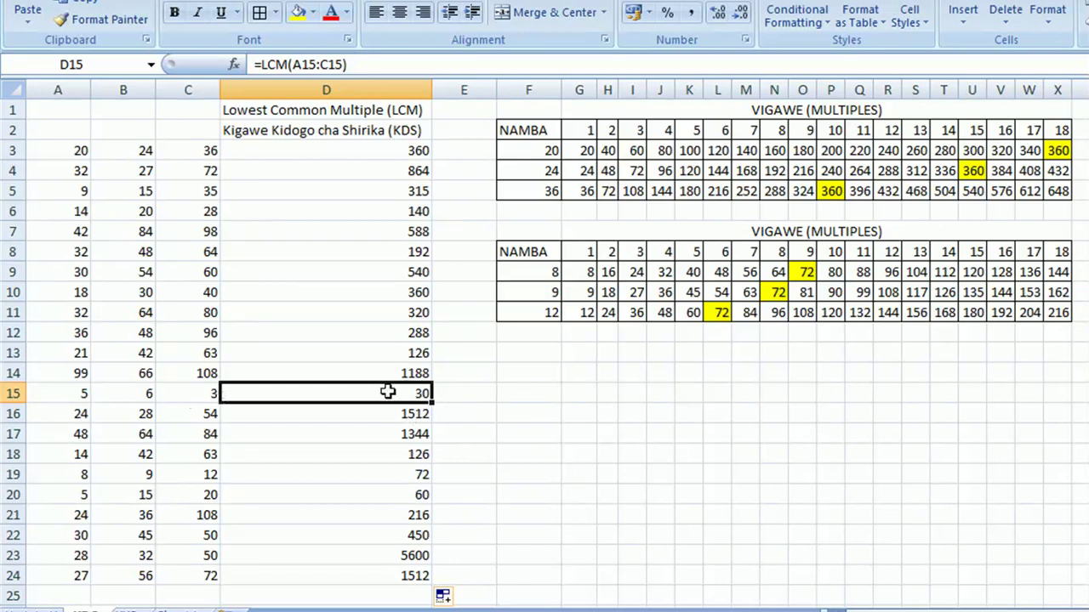
pyautogui.click(511, 392)
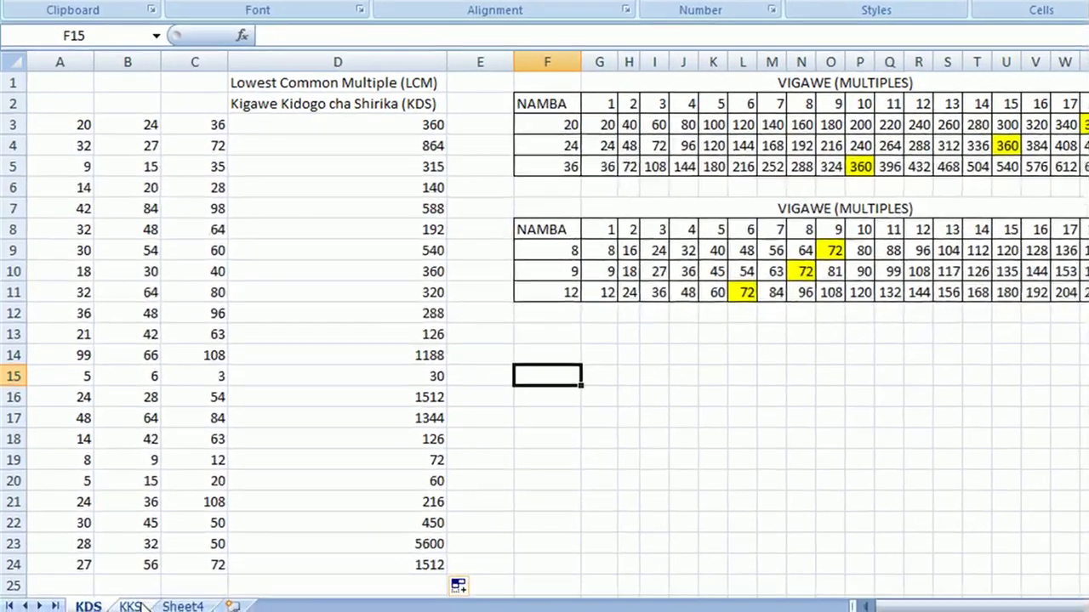
pyautogui.click(134, 609)
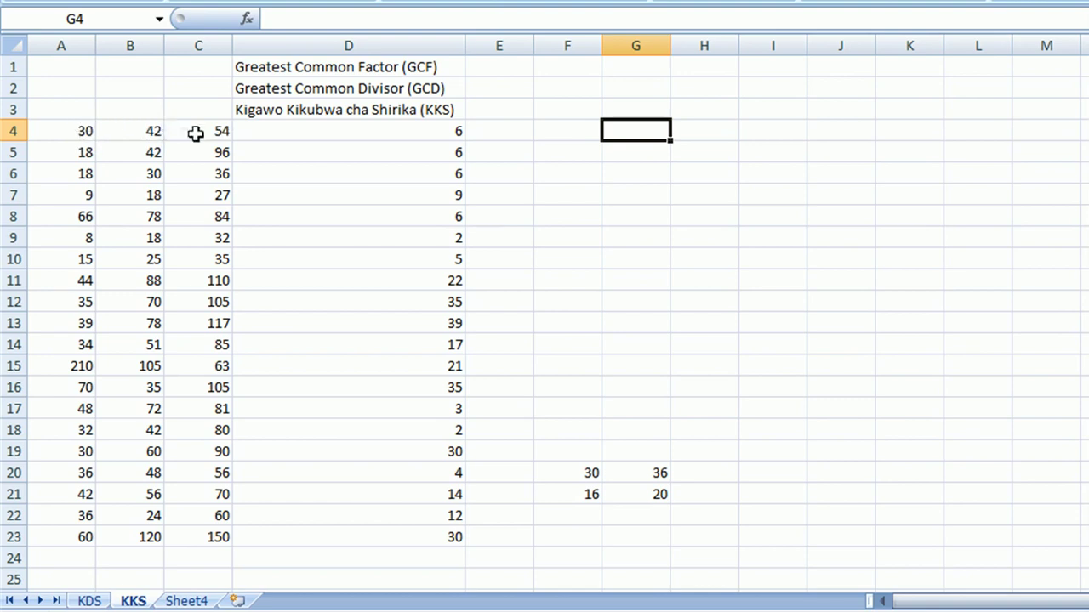
# Select cell D4 on the KKS sheet to rewrite its GCD formula
pyautogui.click(368, 128)
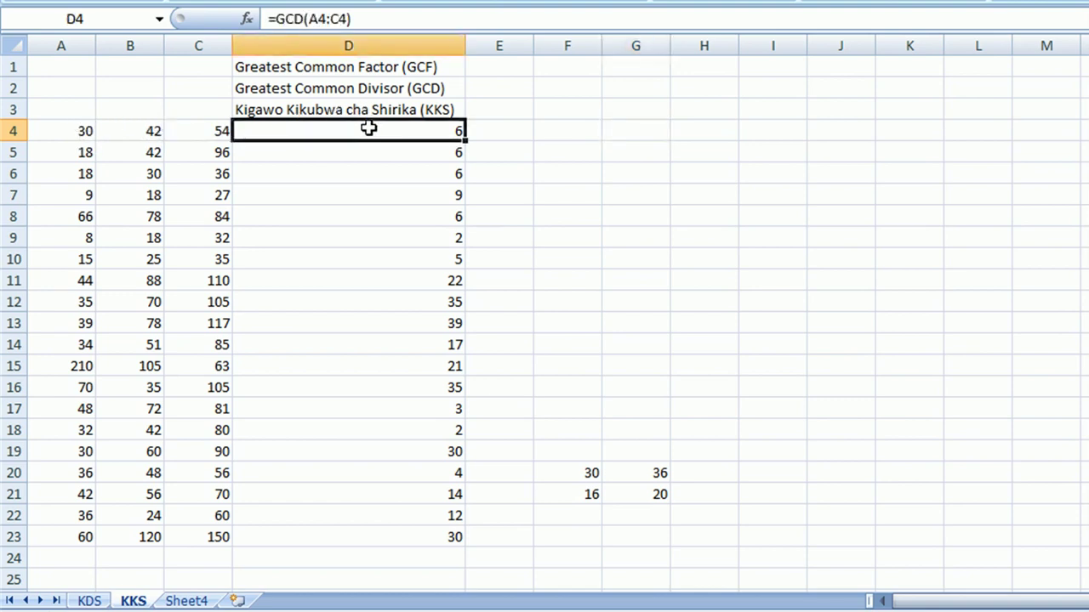
# Enter =GCD(A4:C4) in D4 on the KKS sheet
pyautogui.write('=')
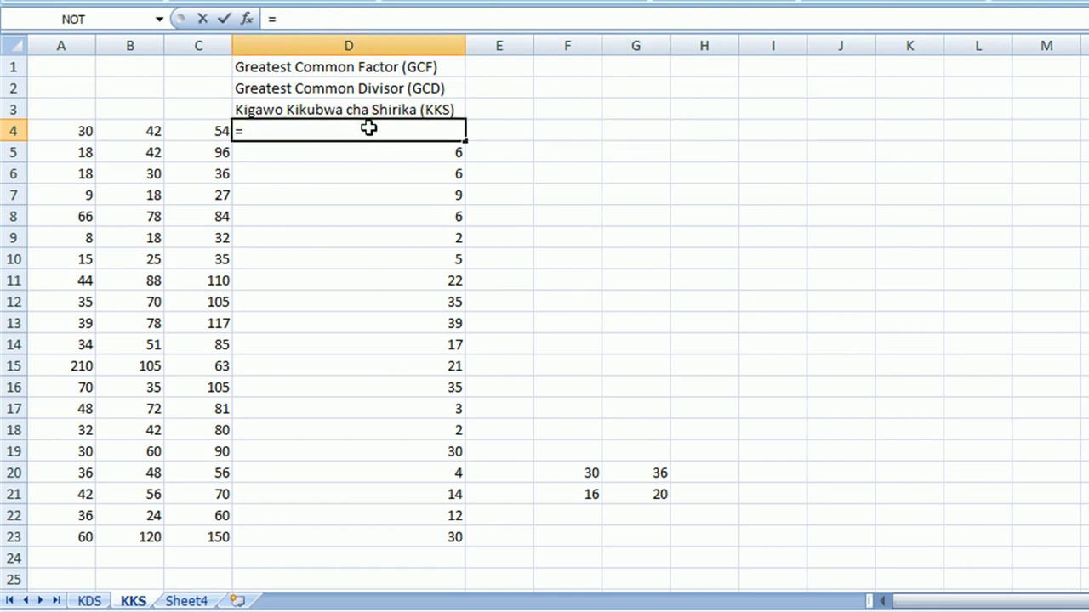
pyautogui.write('GCD')
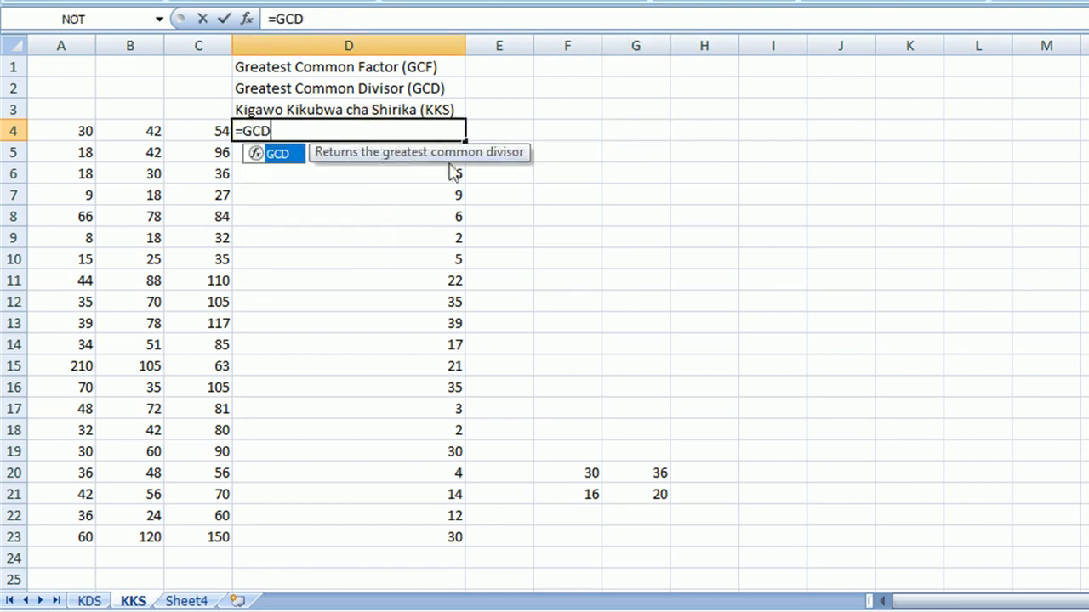
pyautogui.doubleClick(290, 161)
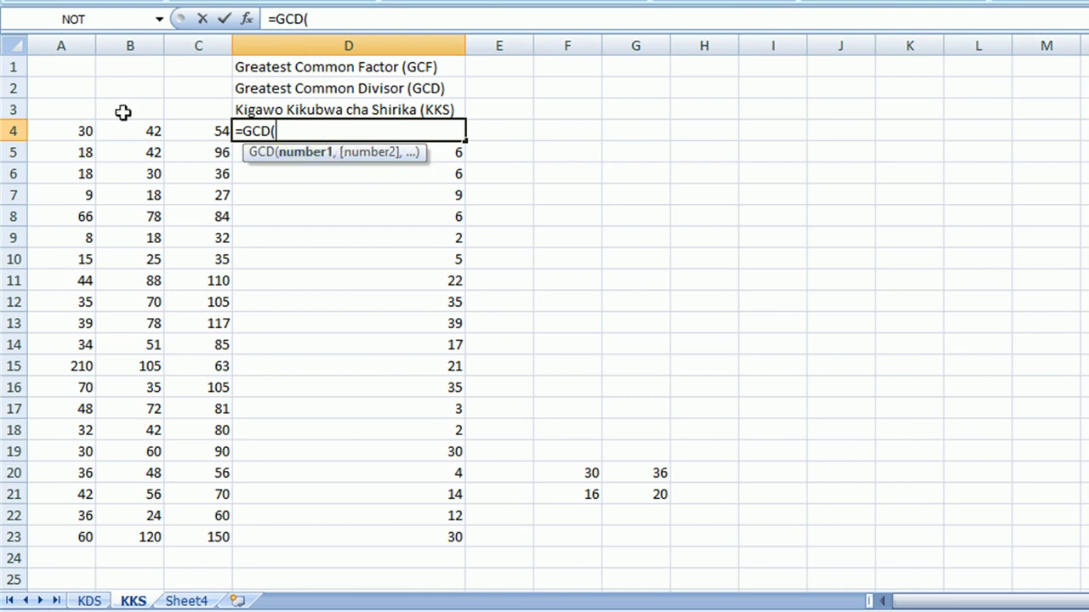
pyautogui.click(74, 130)
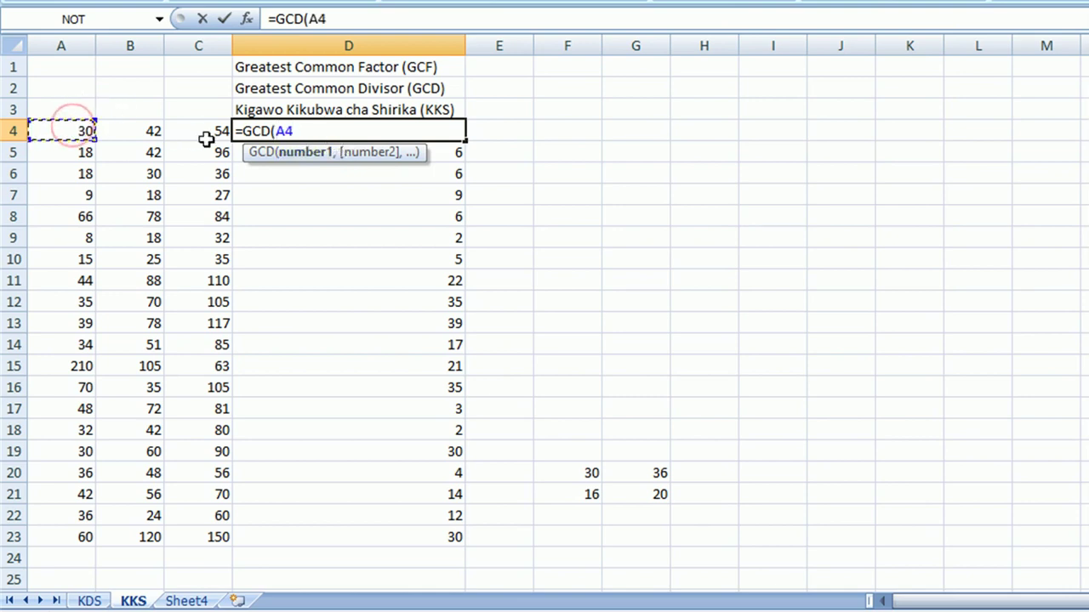
pyautogui.moveTo(74, 129); pyautogui.dragTo(217, 130)
pyautogui.press('Return')
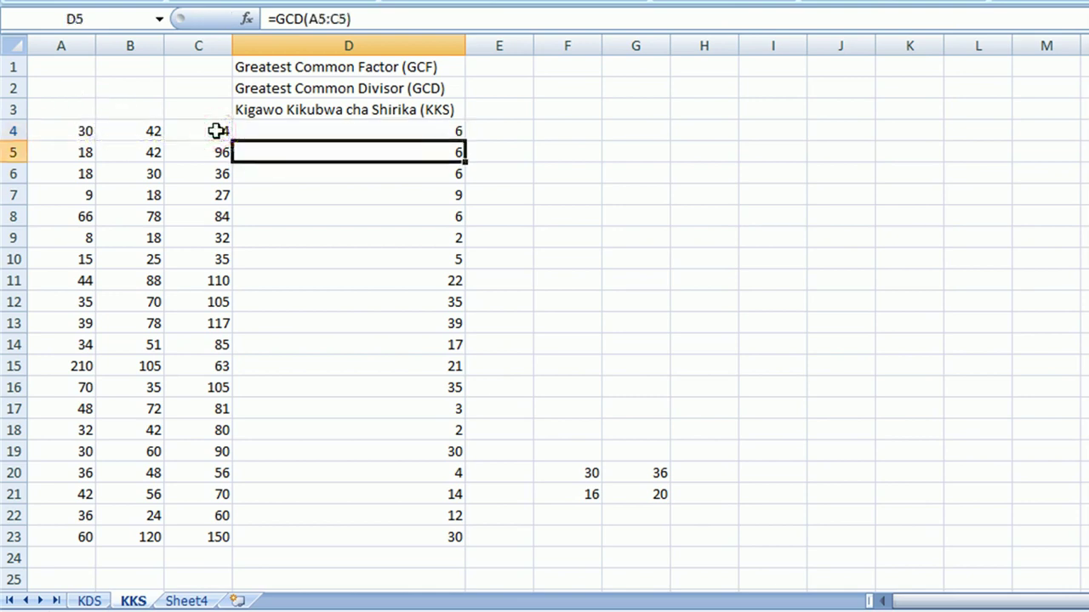
# Copy the D4 GCD formula down to D23 and check the result in D5
pyautogui.click(361, 129)
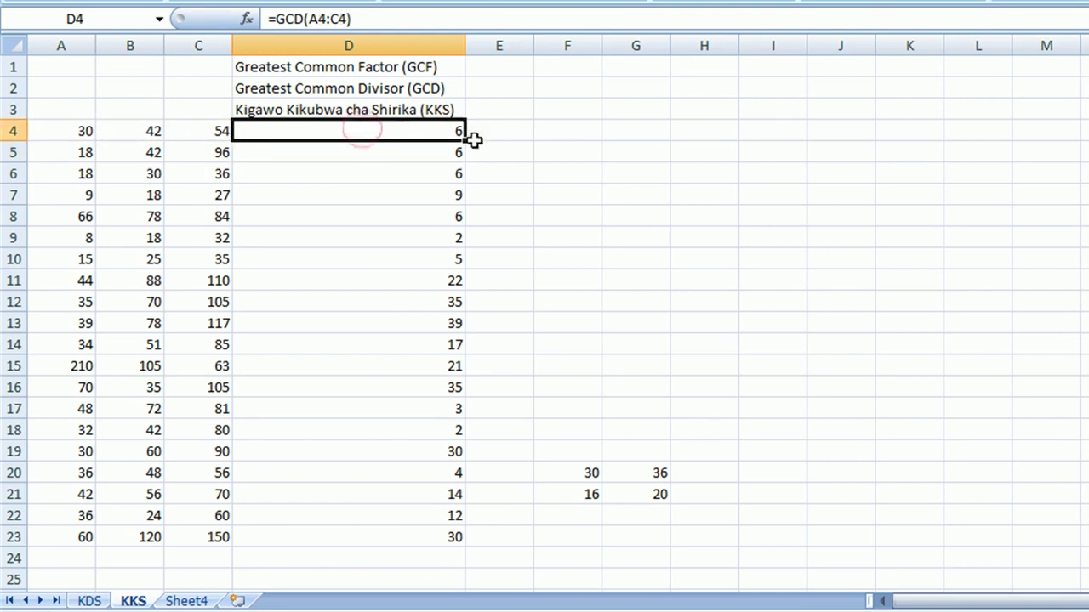
pyautogui.moveTo(465, 141); pyautogui.dragTo(459, 551)
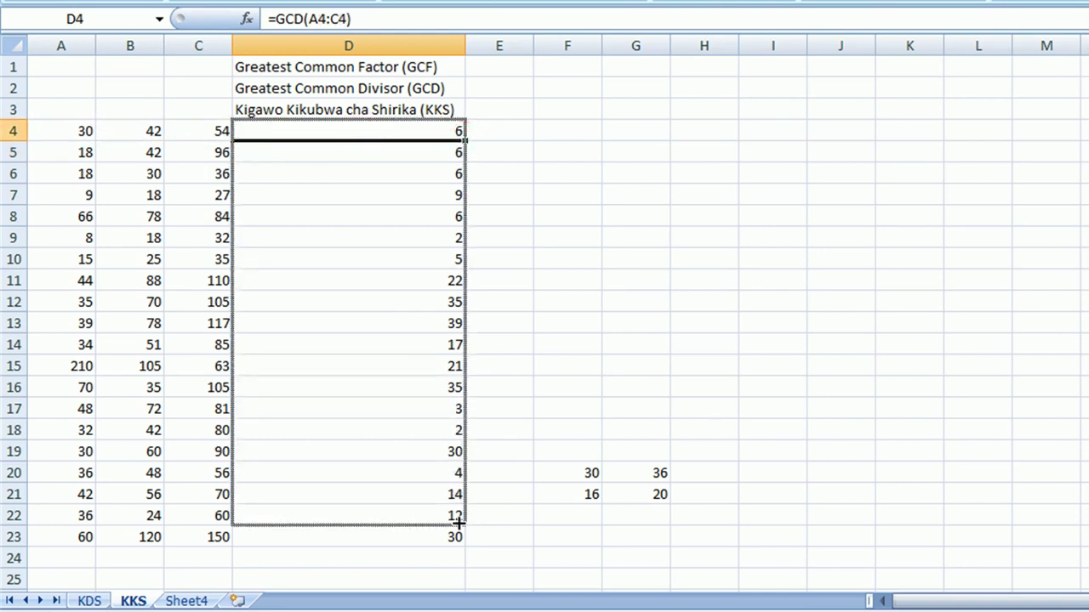
pyautogui.click(367, 150)
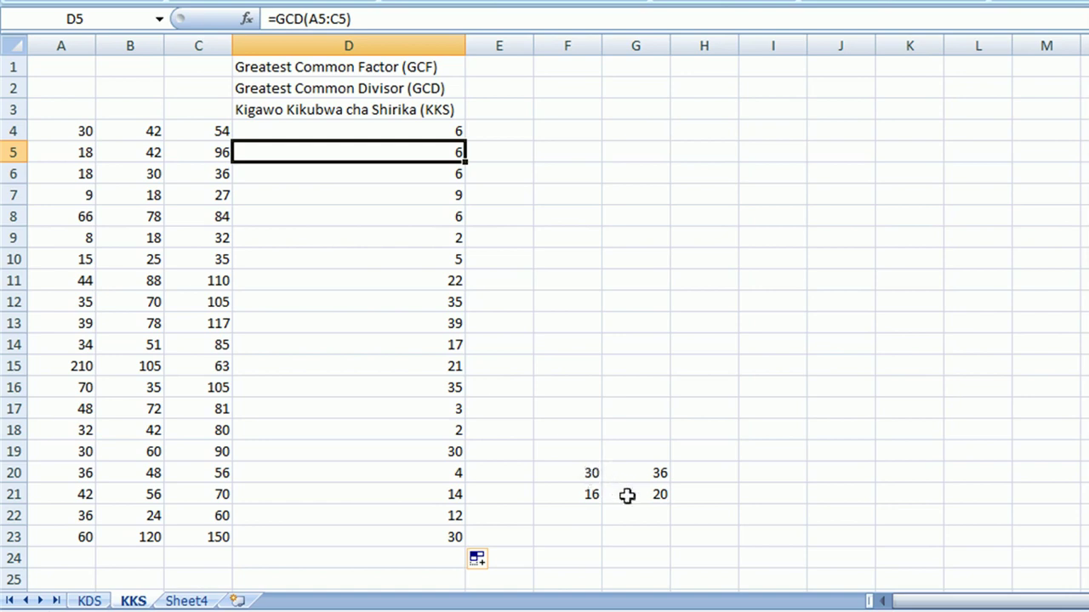
# Enter =GCD(F20:G20) in H20, giving 6 for 30 and 36
pyautogui.click(675, 474)
pyautogui.write('=')
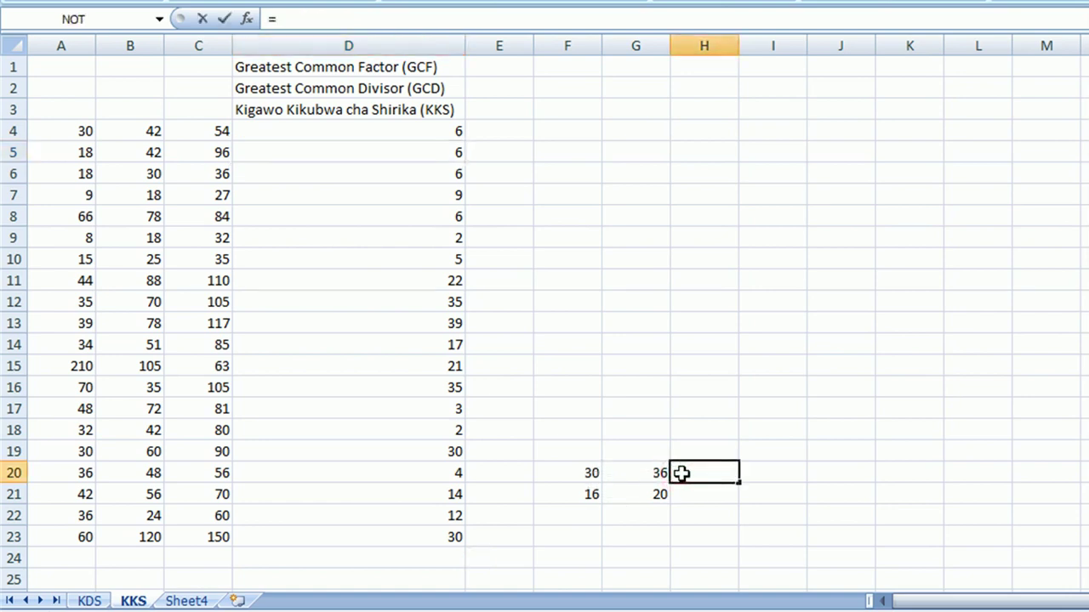
pyautogui.write('GCD')
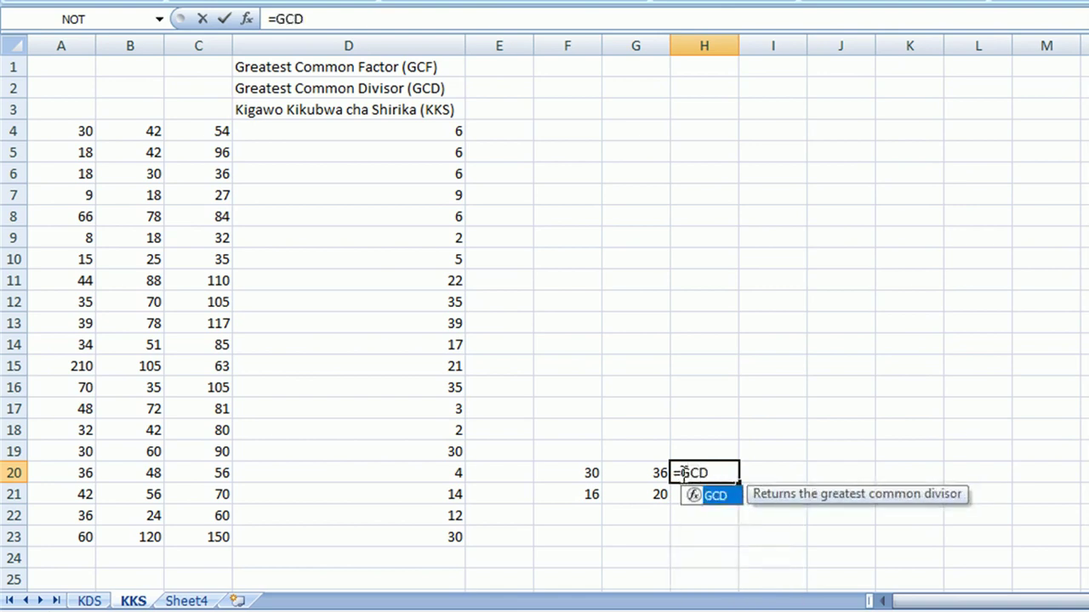
pyautogui.write('(')
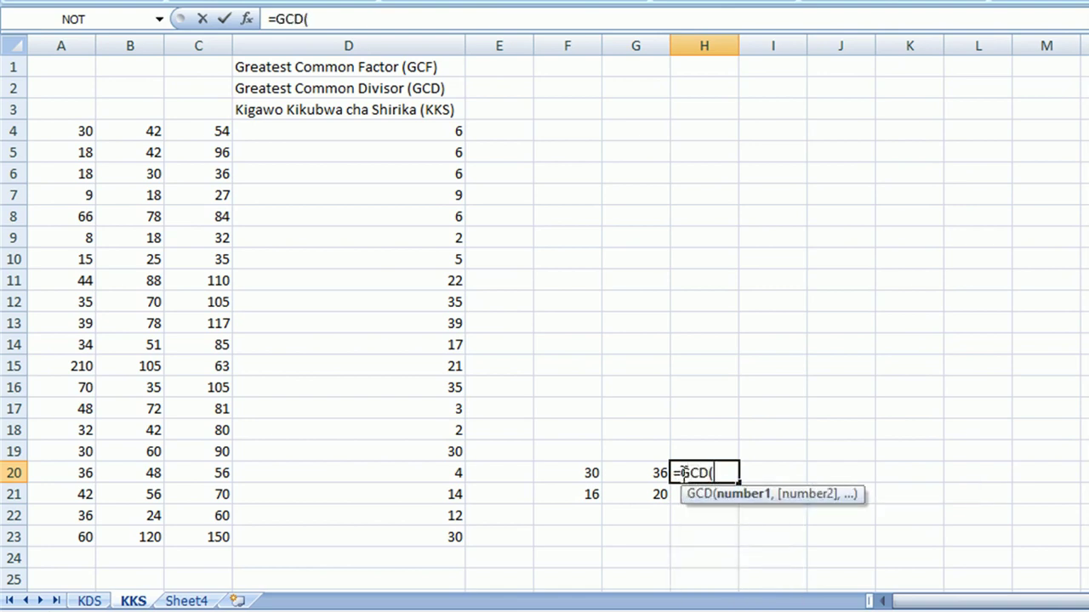
pyautogui.moveTo(593, 469); pyautogui.dragTo(640, 471)
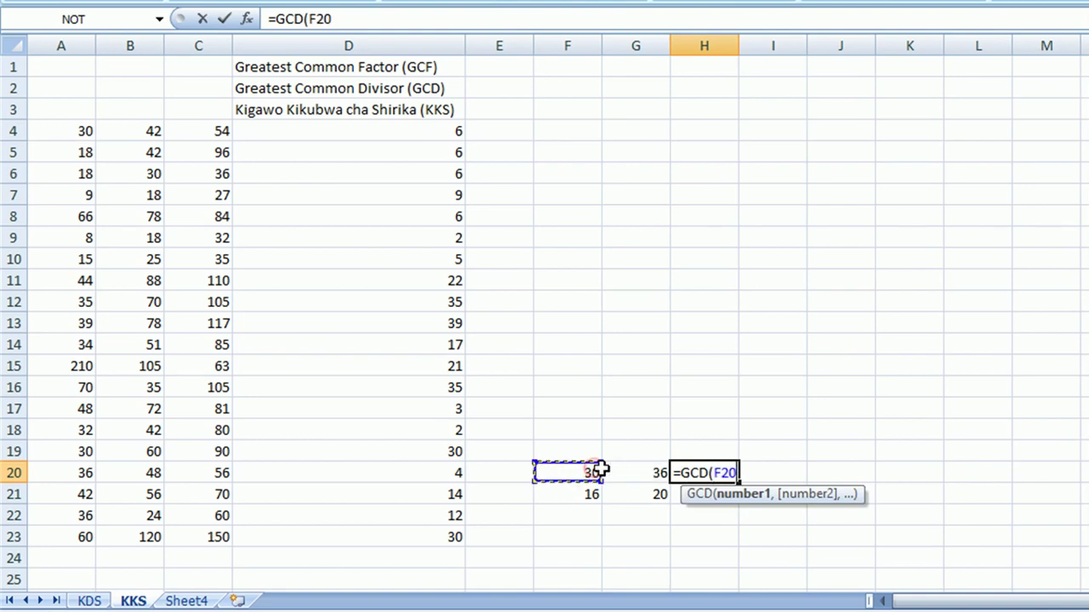
pyautogui.press('Return')
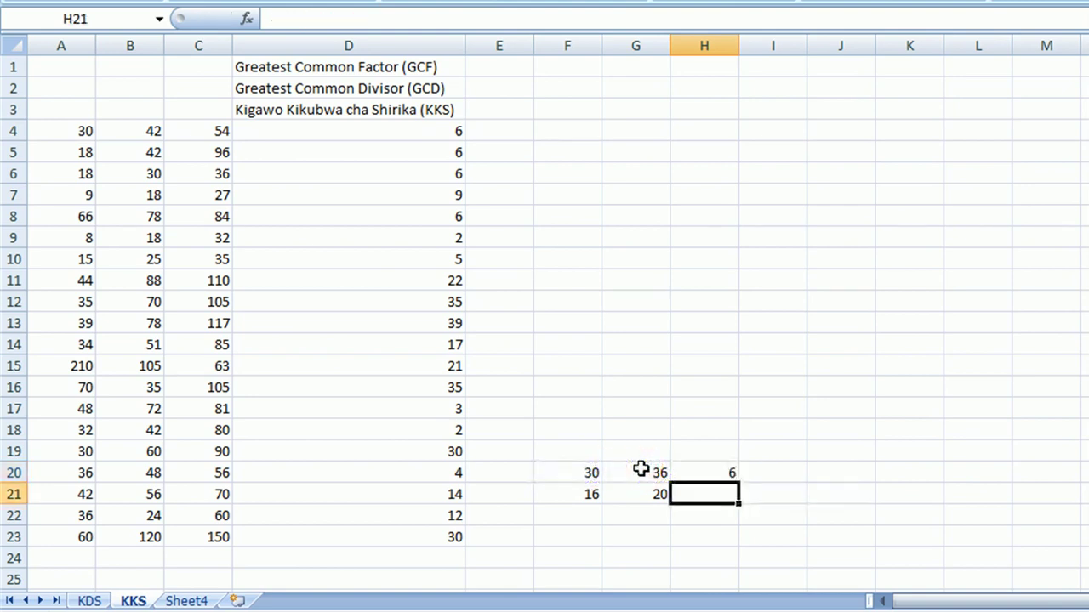
# Copy the H20 GCD formula into H21, giving 4 for 16 and 20
pyautogui.click(721, 473)
pyautogui.moveTo(736, 481); pyautogui.dragTo(739, 496)
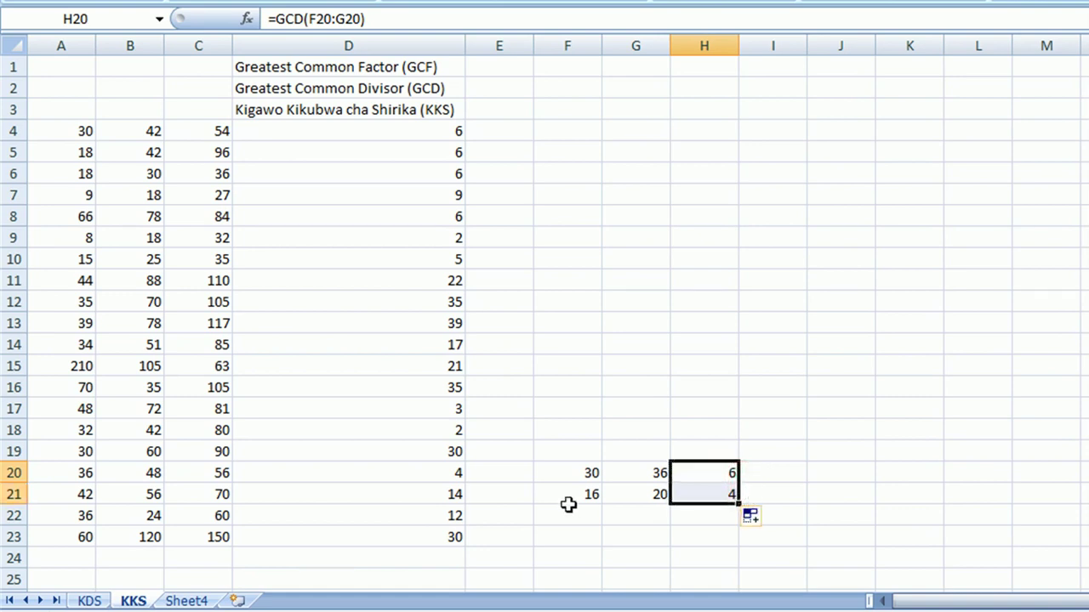
pyautogui.click(554, 522)
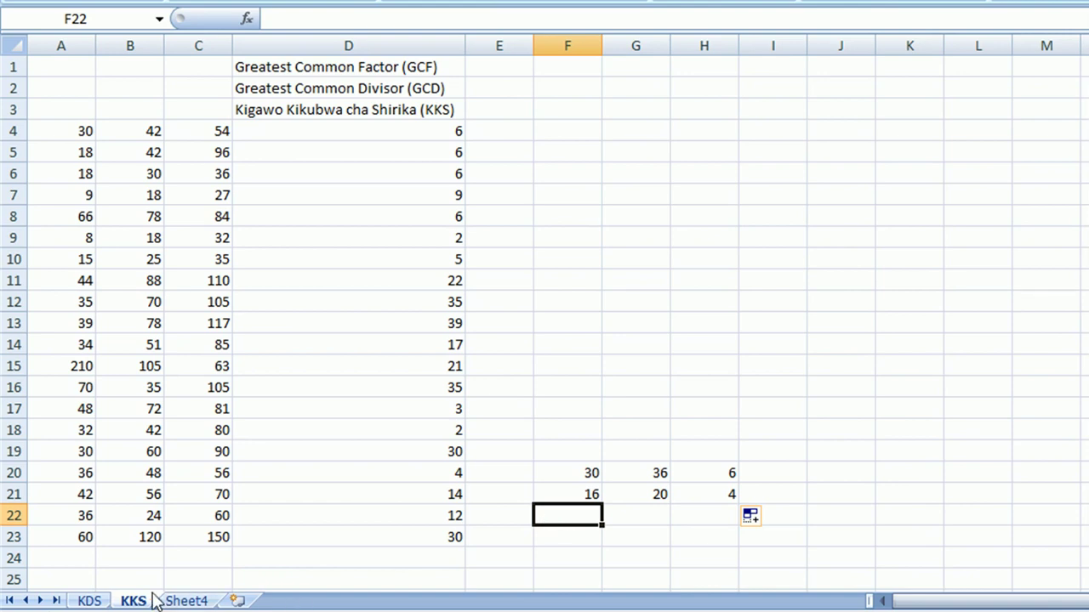
pyautogui.click(92, 601)
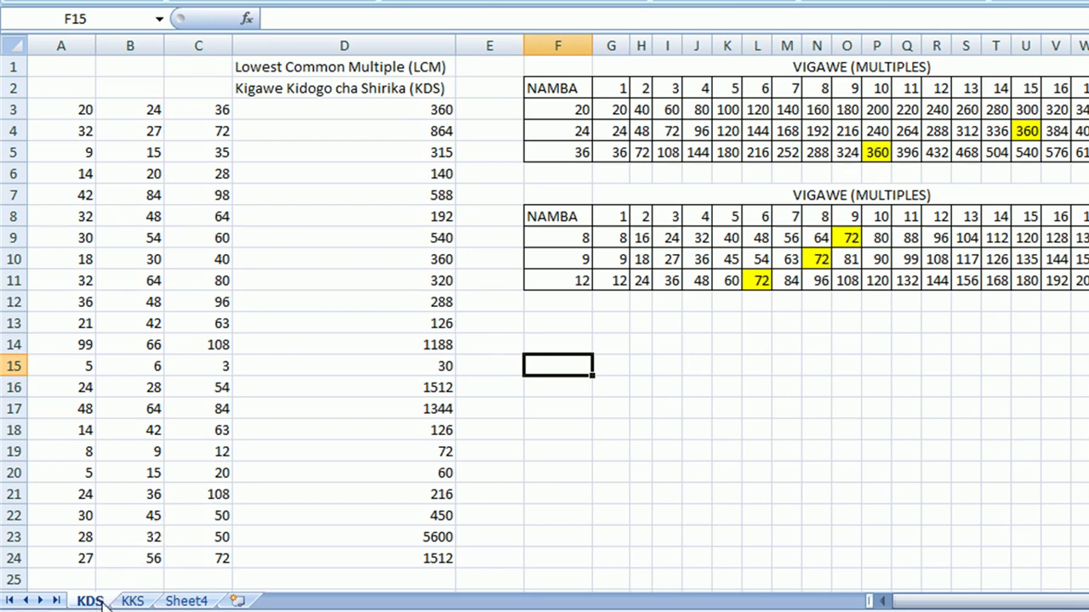
pyautogui.click(133, 601)
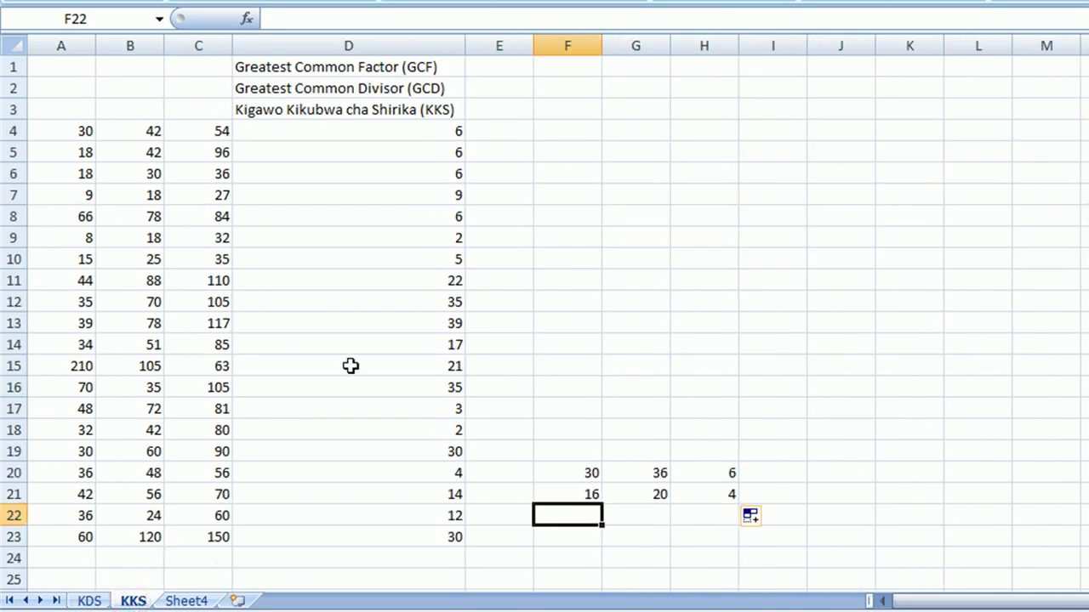
pyautogui.click(355, 239)
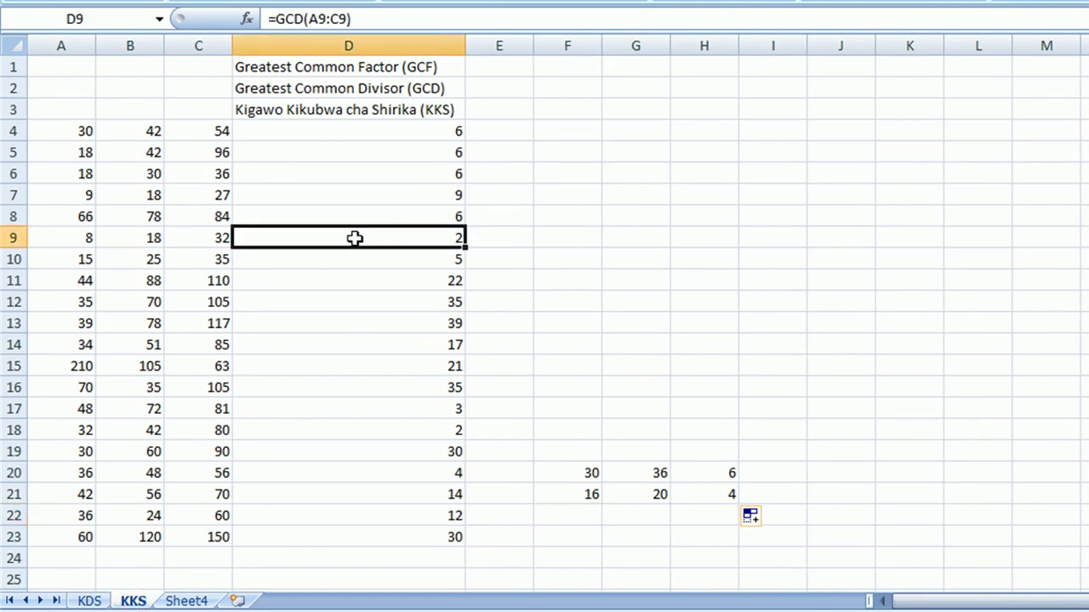
pyautogui.click(431, 134)
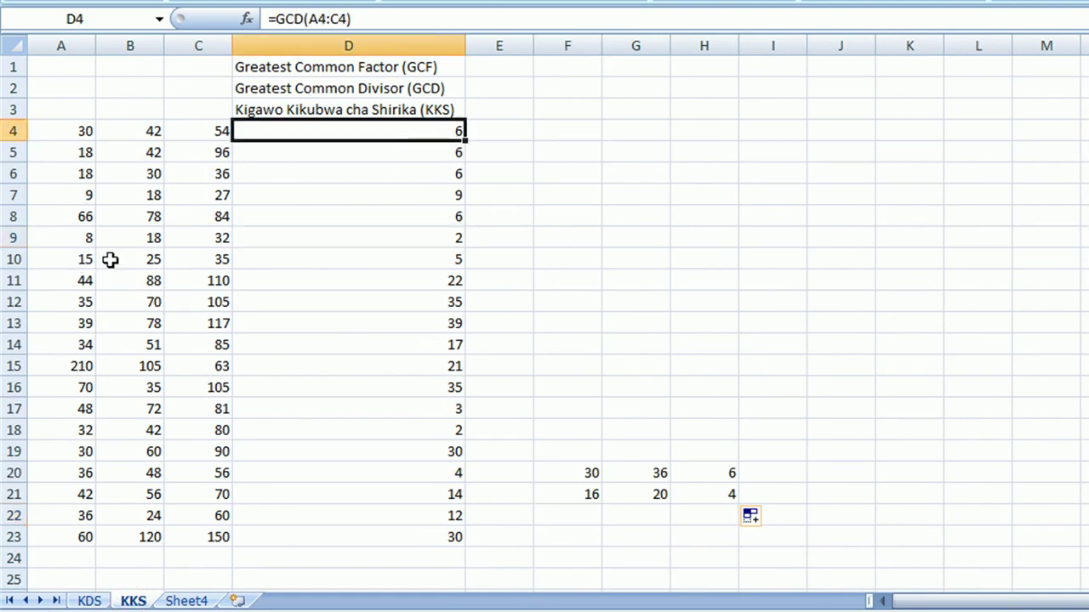
# Replace row 10's numbers with 30, 42 and 18 so D10's GCD recalculates to 6
pyautogui.click(81, 259)
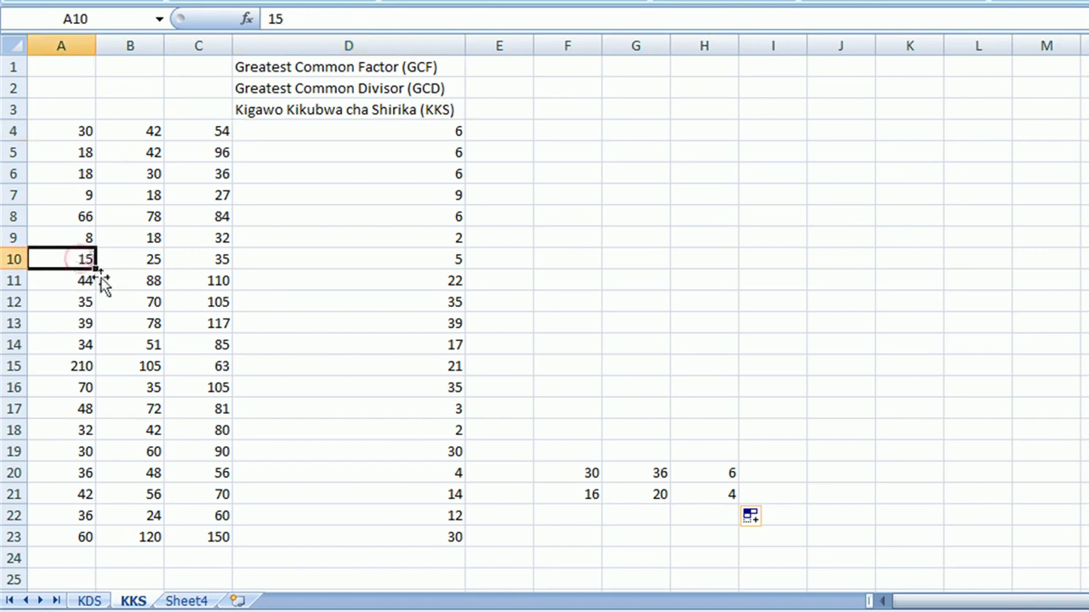
pyautogui.write('30')
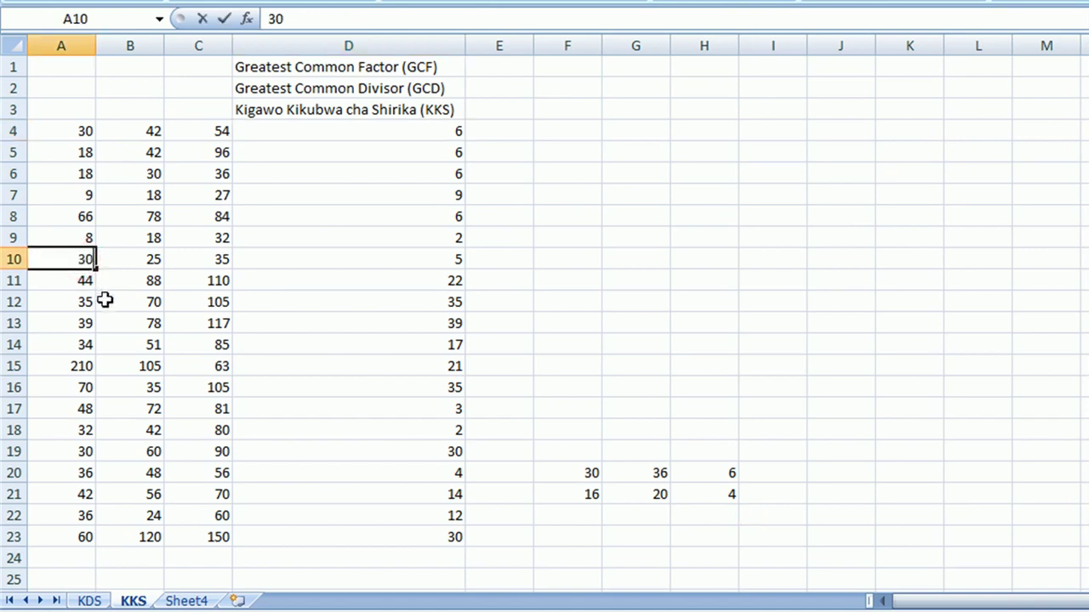
pyautogui.press('Tab')
pyautogui.write('4')
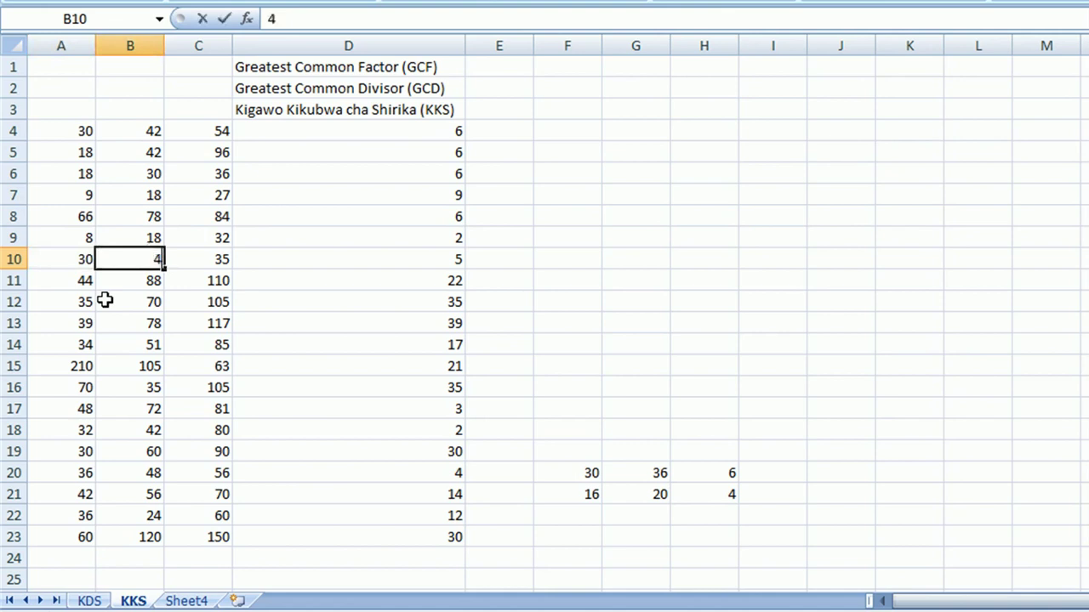
pyautogui.press('Tab')
pyautogui.write('1')
pyautogui.press('Return')
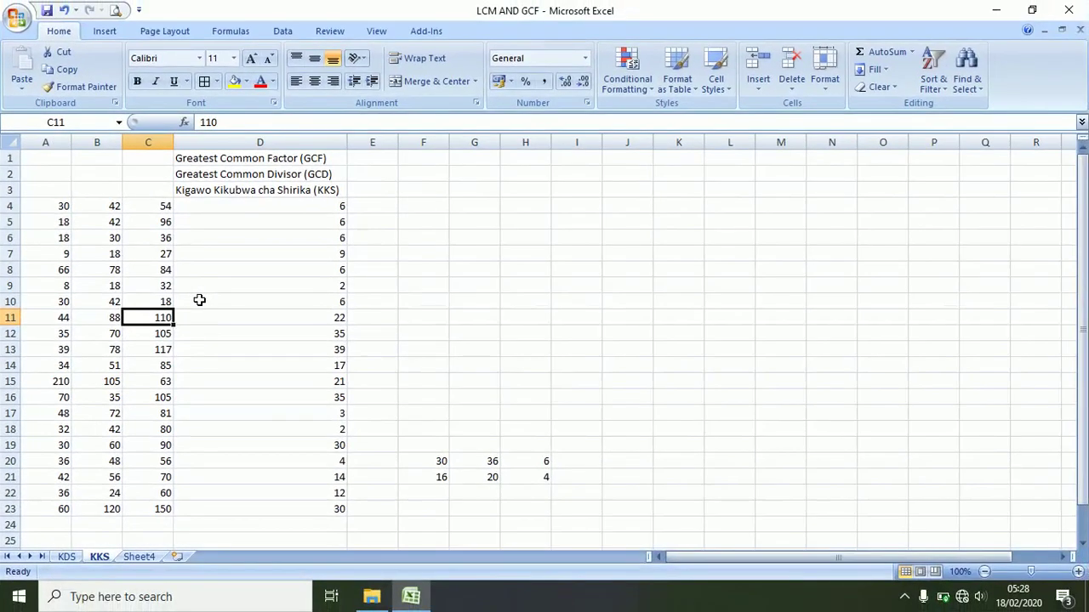
pyautogui.click(199, 300)
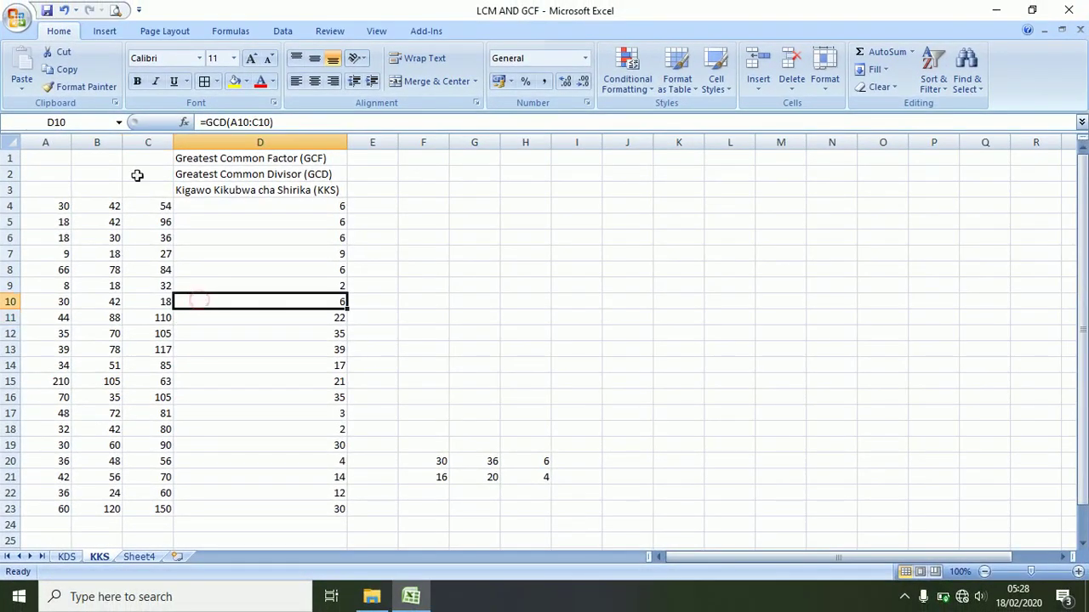